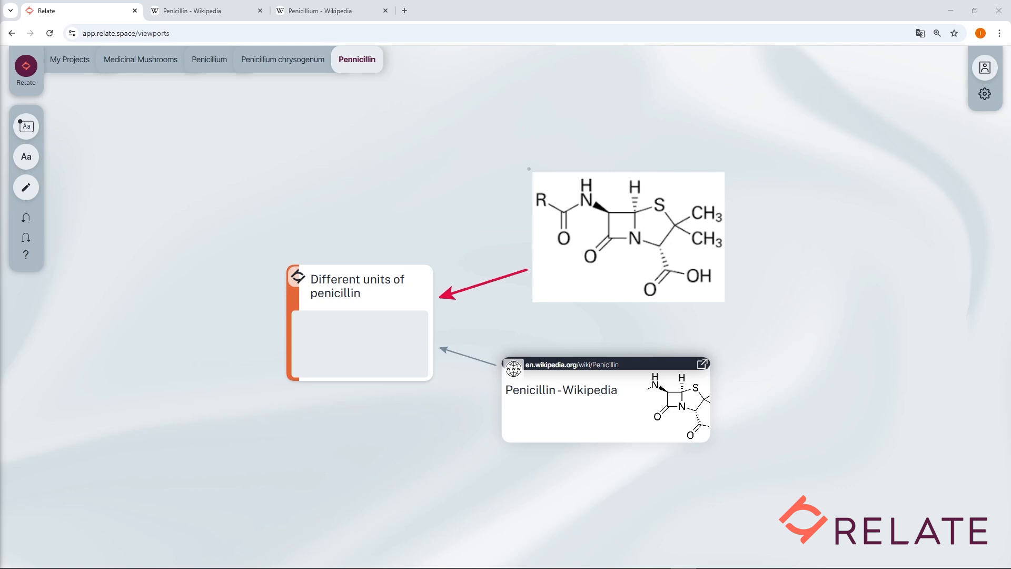
Step: Place a text note above the penicillin structure image and make its word "Penicillin" bold and italic
click(26, 157)
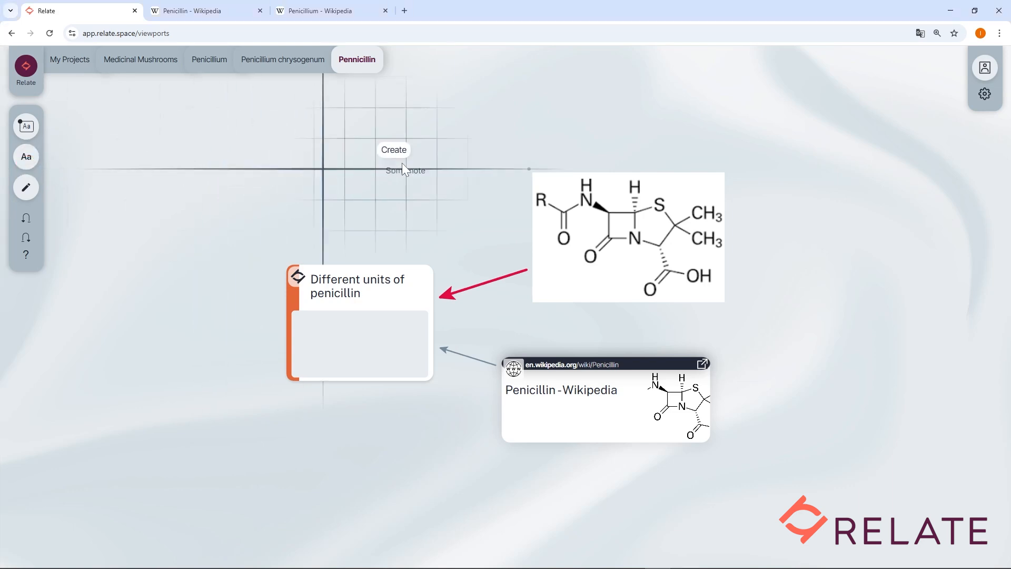
click(531, 116)
click(546, 100)
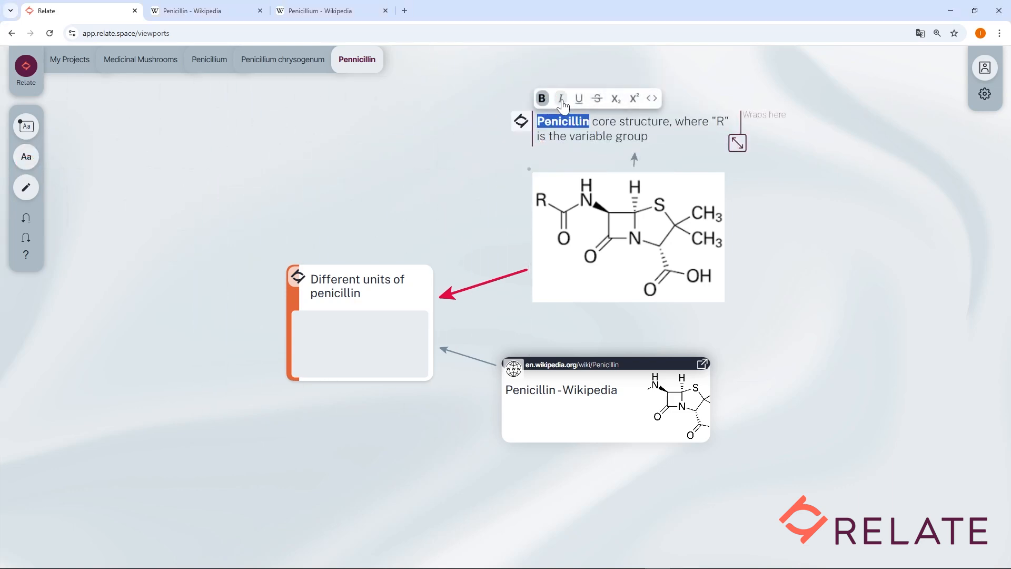
click(561, 99)
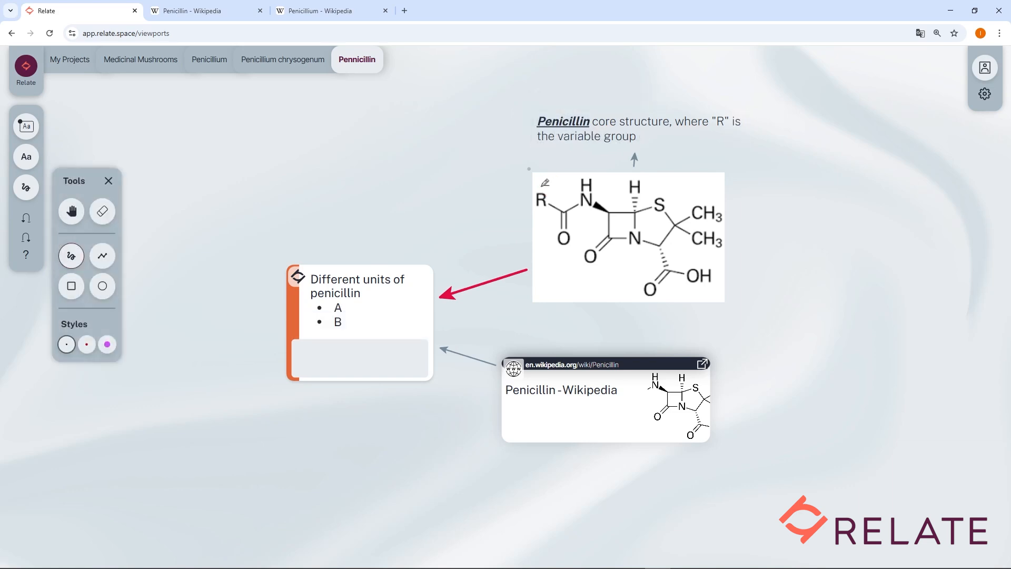
Step: Draw a freehand line from the image's R group toward the caption and undo the last two changes
mouse_move(545, 183)
mouse_down()
mouse_move(554, 209)
mouse_move(550, 184)
mouse_move(697, 132)
mouse_up()
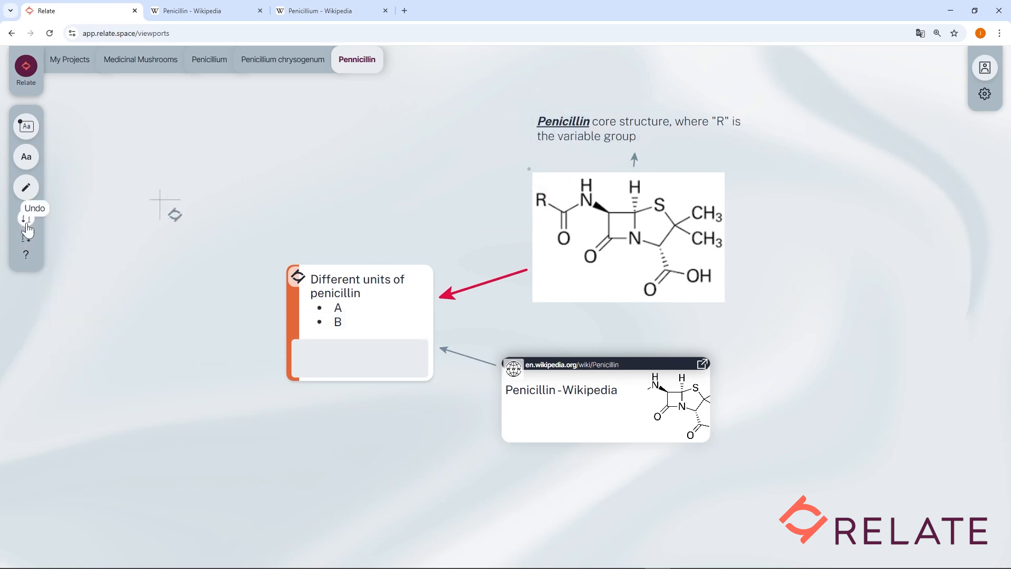
click(25, 221)
click(26, 221)
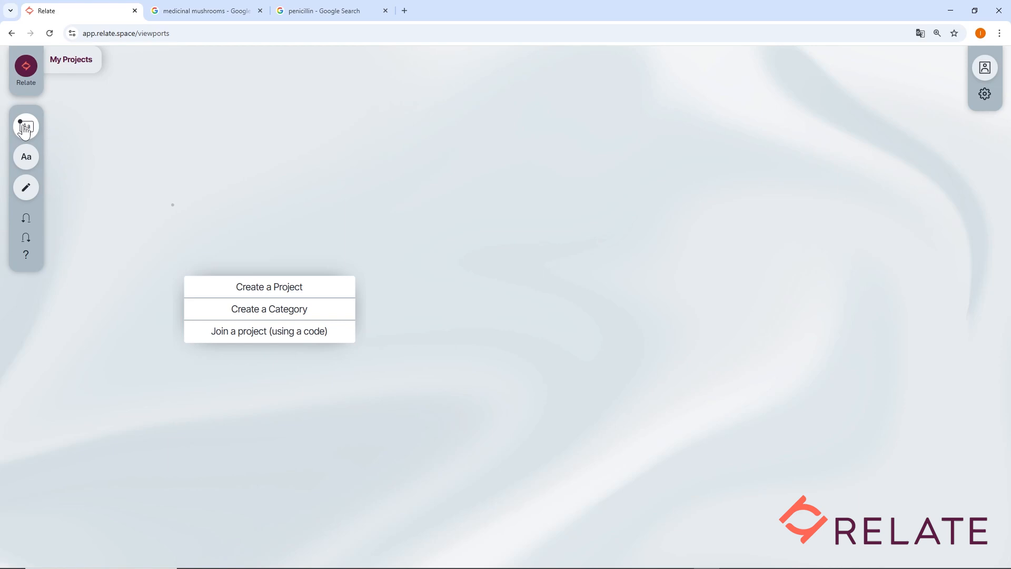
Step: Place a new empty node near the middle of the Medicinal mushrooms project canvas
drag(24, 131, 393, 241)
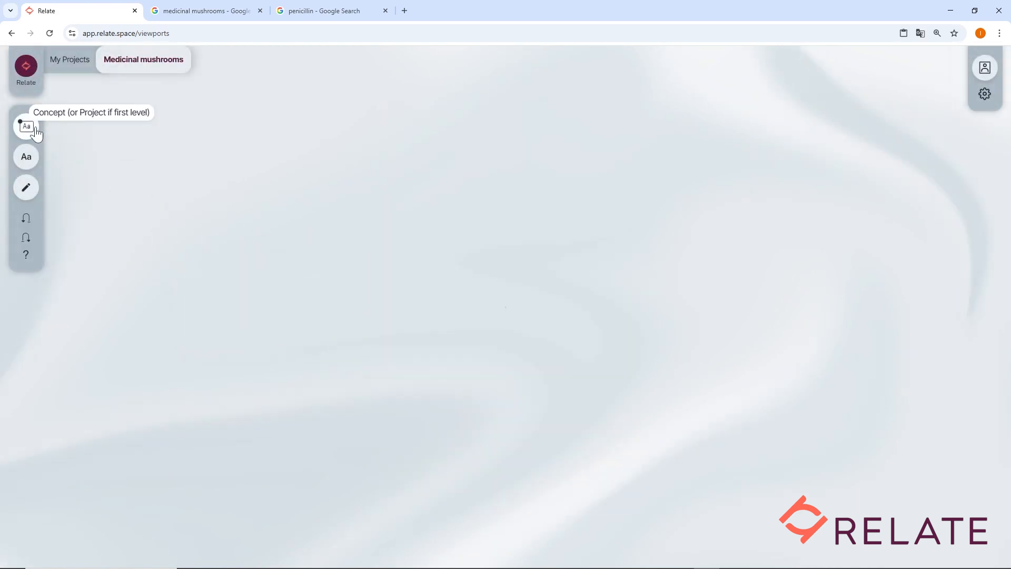
drag(36, 133, 478, 308)
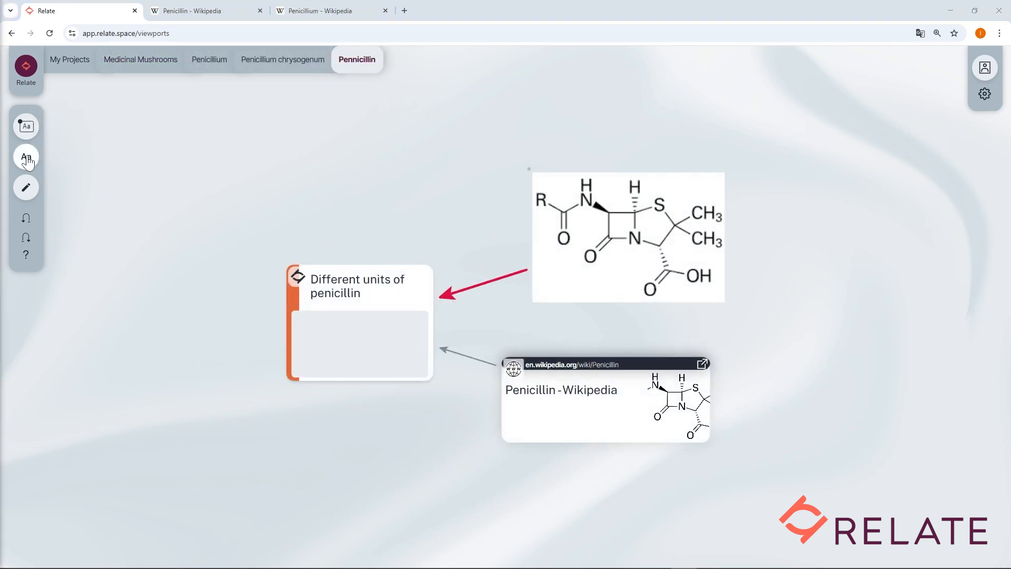
Step: Add a text note above the structure image containing the caption copied from the Penicillin Wikipedia page: "Penicillin core structure, where "R" is the variable group"
click(27, 166)
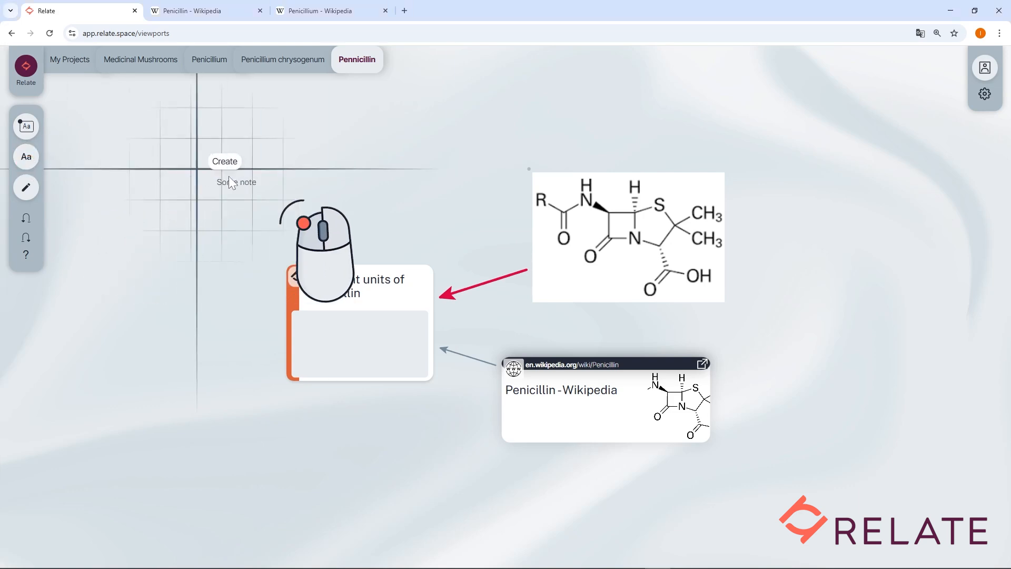
click(532, 118)
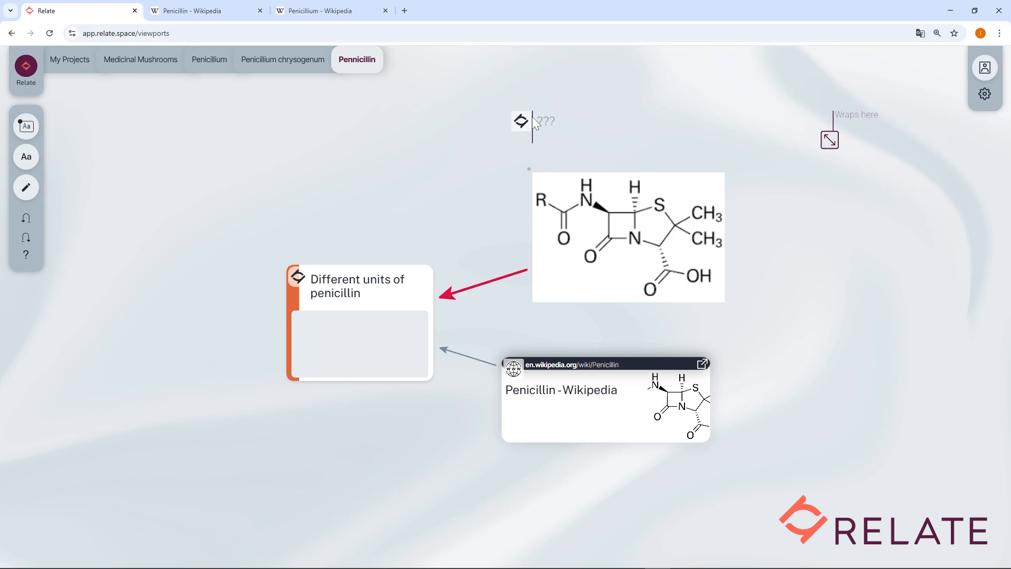
click(205, 11)
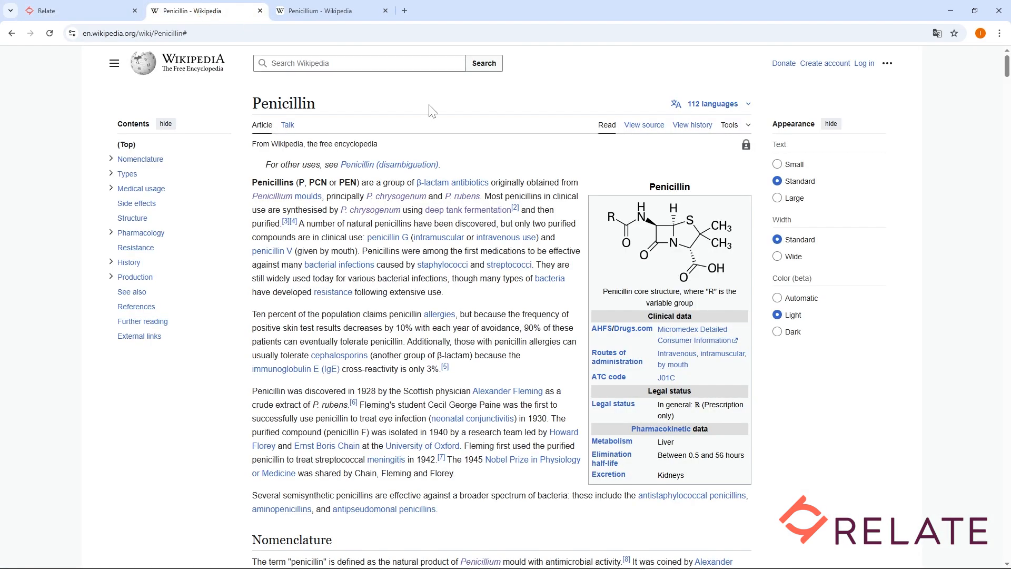
drag(600, 288, 708, 303)
key(ctrl+c)
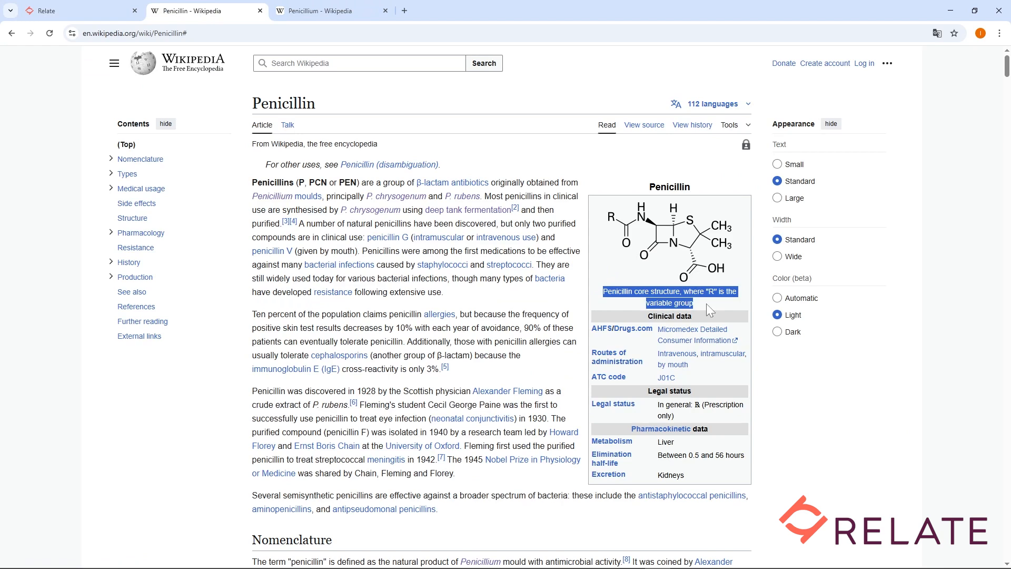
click(108, 12)
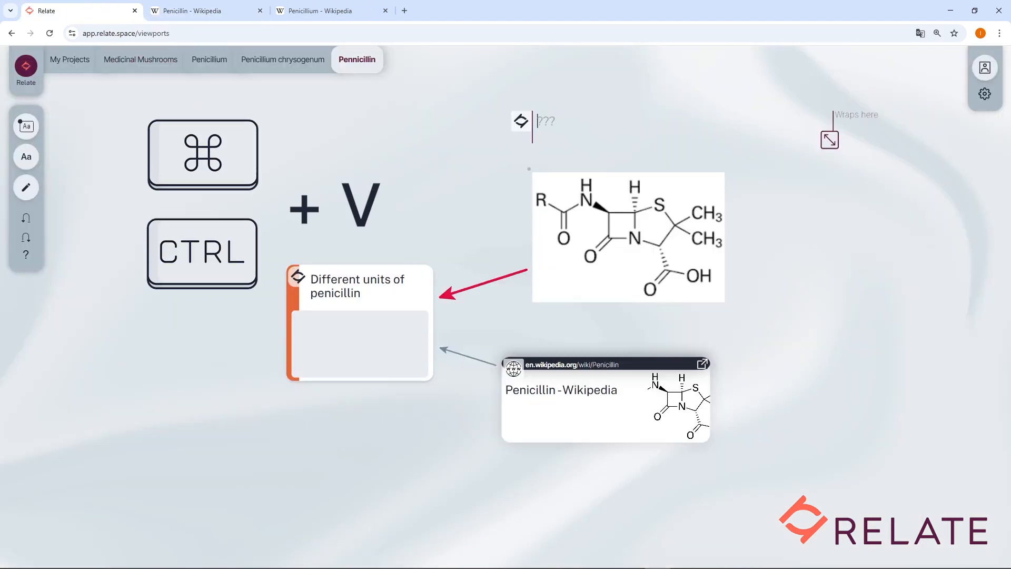
key(ctrl+v)
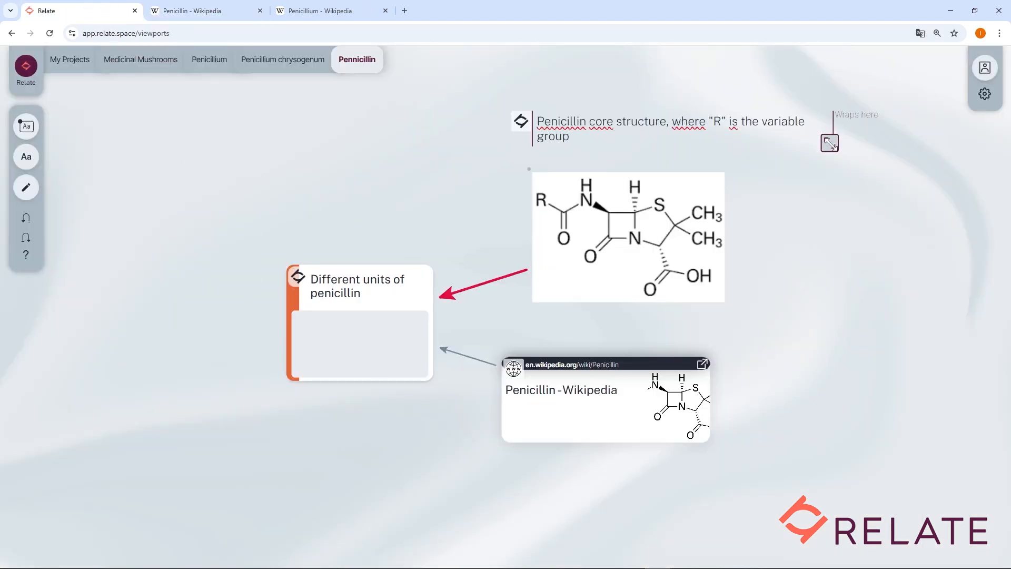
Step: Narrow the caption note's wrap width to about the image's width and connect the image to the note with an arrow
drag(829, 142, 737, 143)
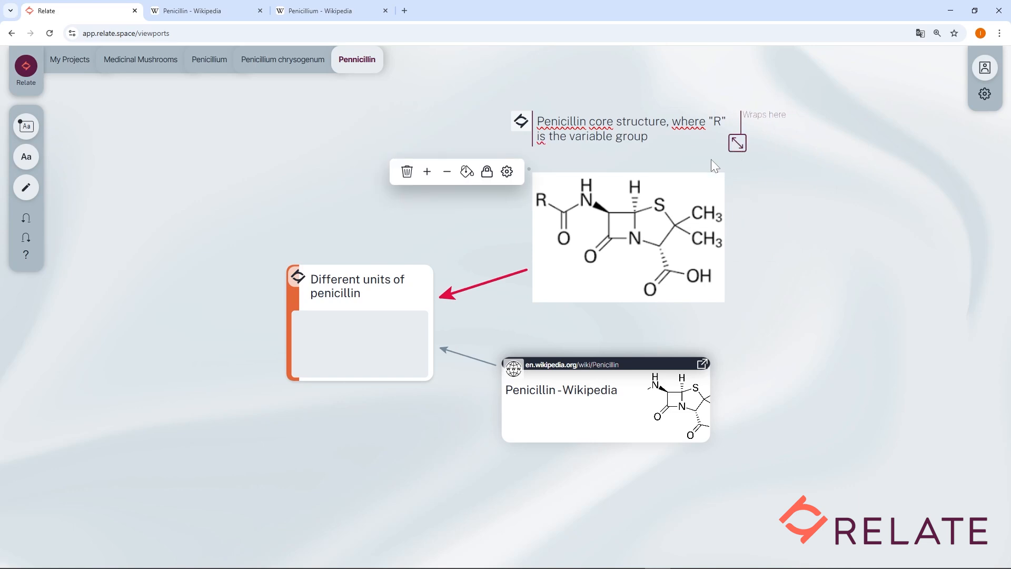
click(558, 221)
drag(545, 183, 592, 134)
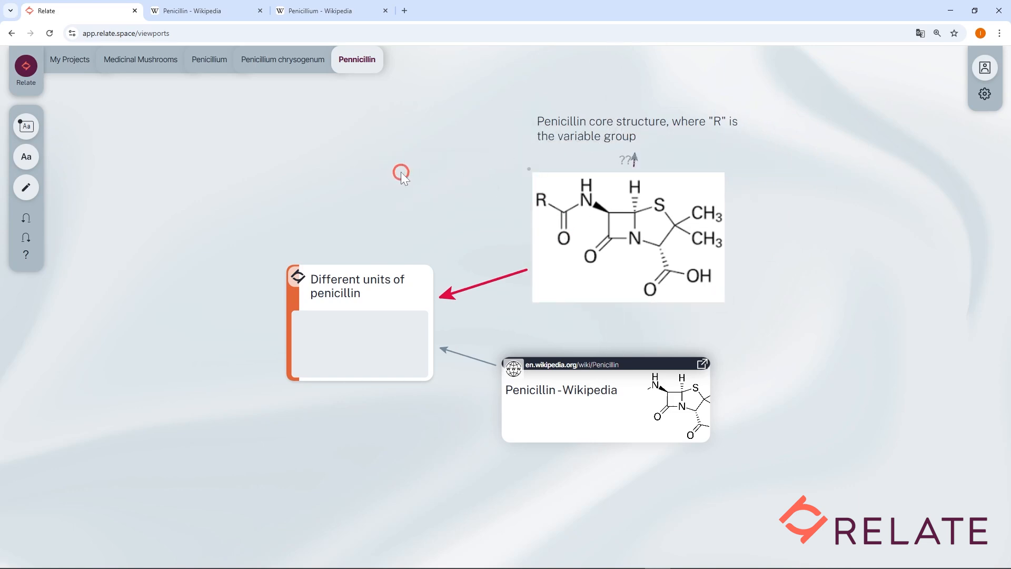
Step: Make the word "Penicillin" in the caption note bold, italic and underlined
double_click(583, 123)
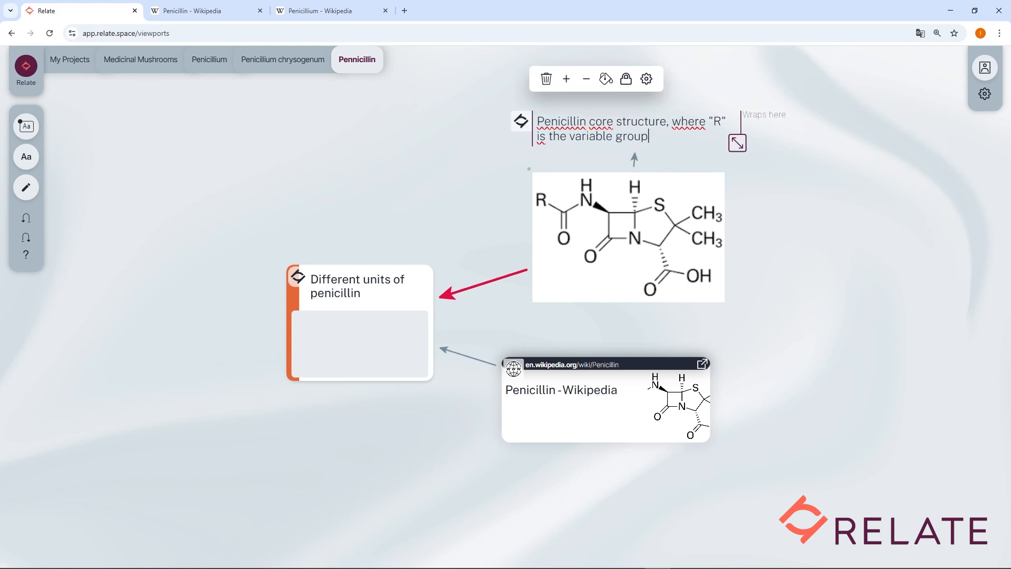
double_click(583, 123)
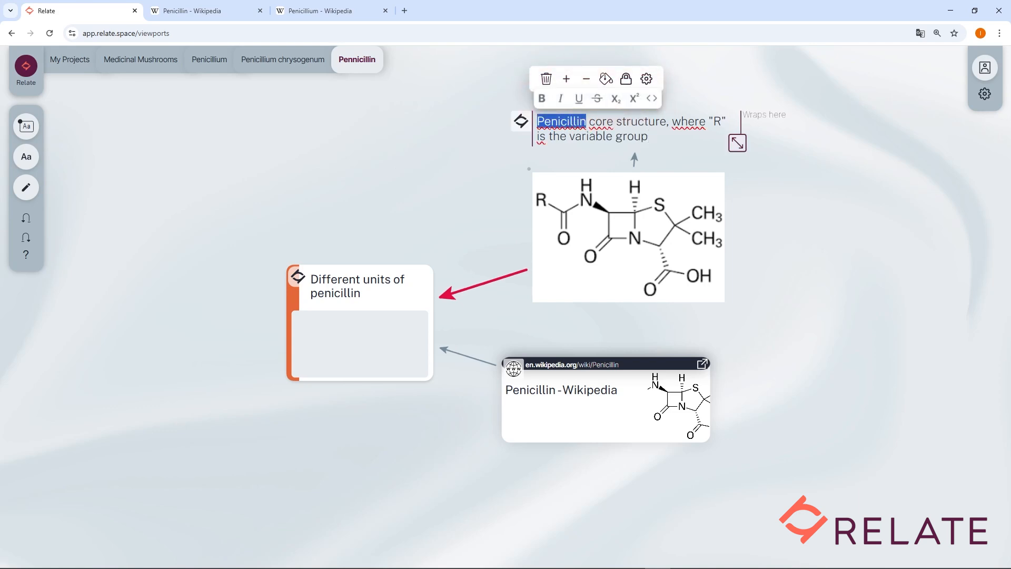
click(543, 100)
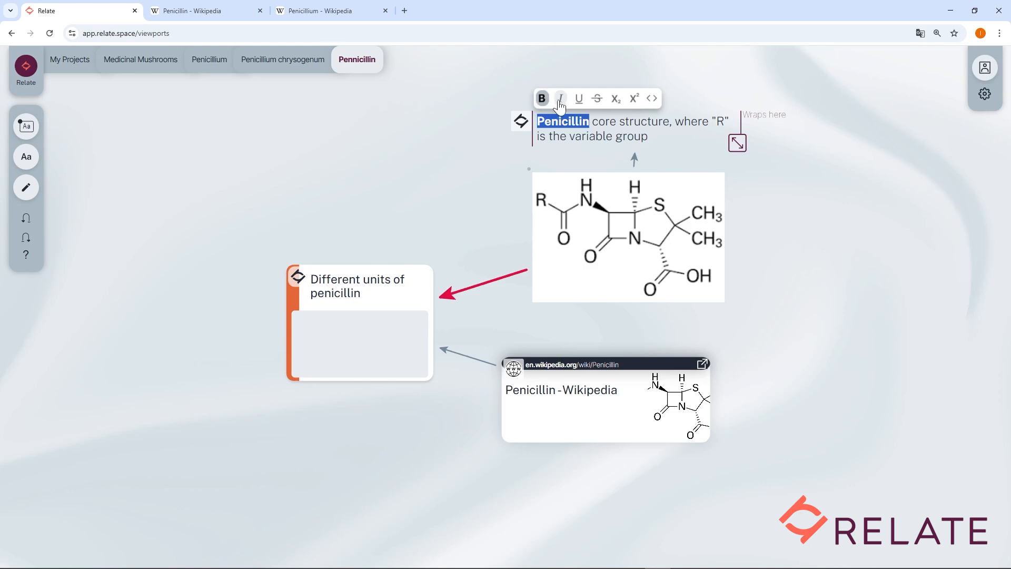
click(561, 100)
click(579, 99)
Step: Apply strikethrough to the word "variable" in the caption note and try subscript, superscript and code formatting on it
double_click(590, 137)
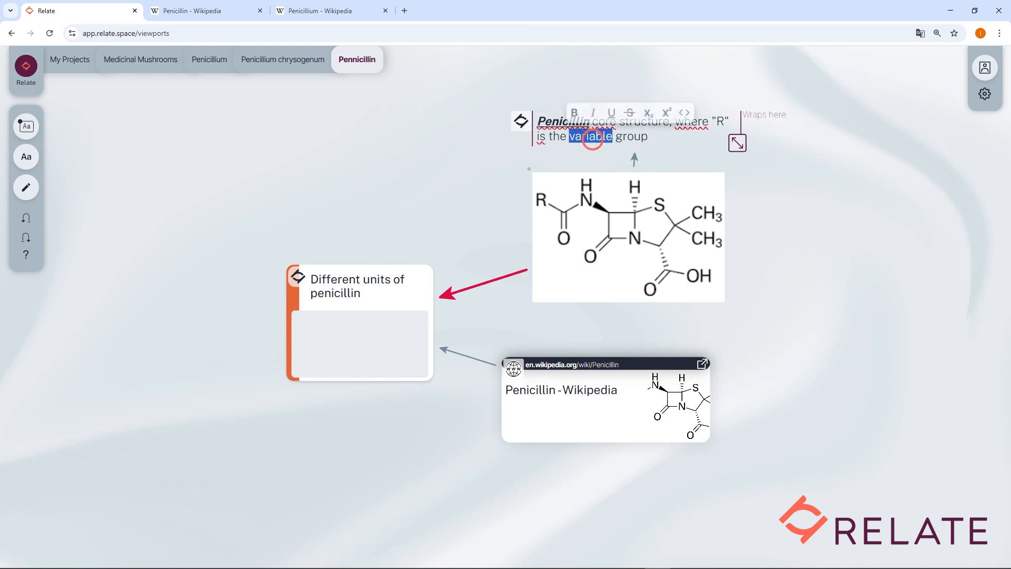
click(630, 113)
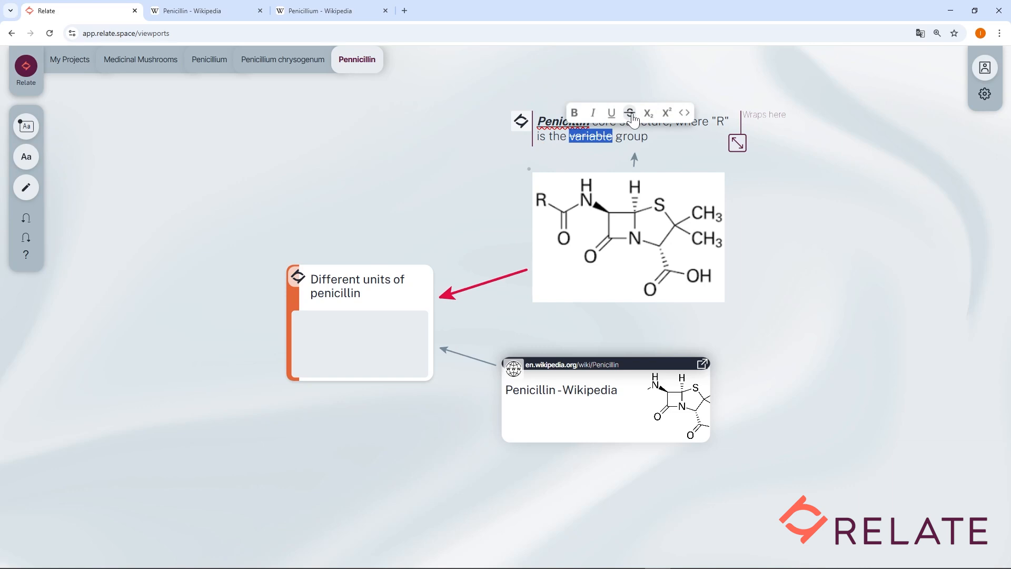
click(649, 113)
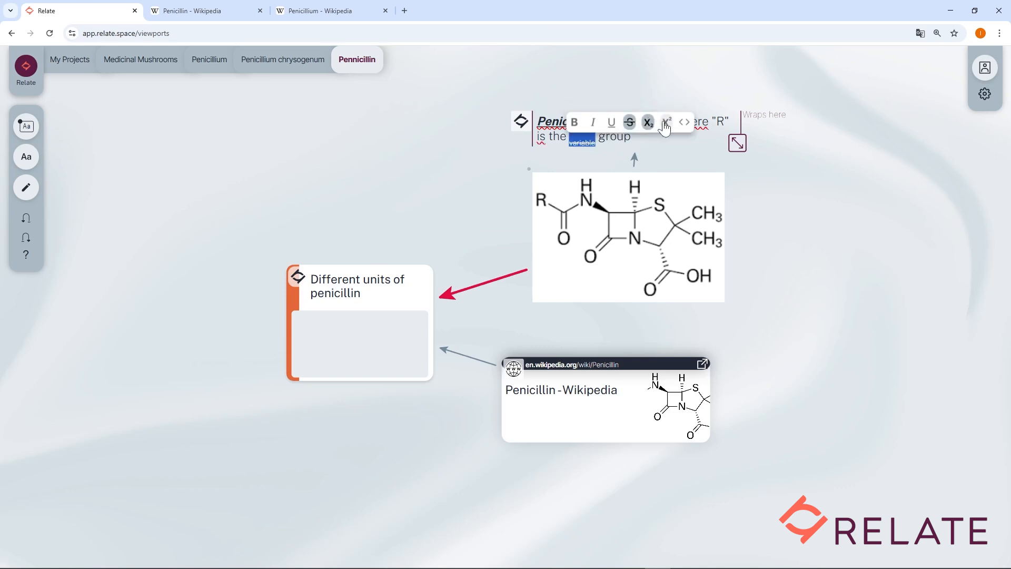
click(666, 124)
click(683, 109)
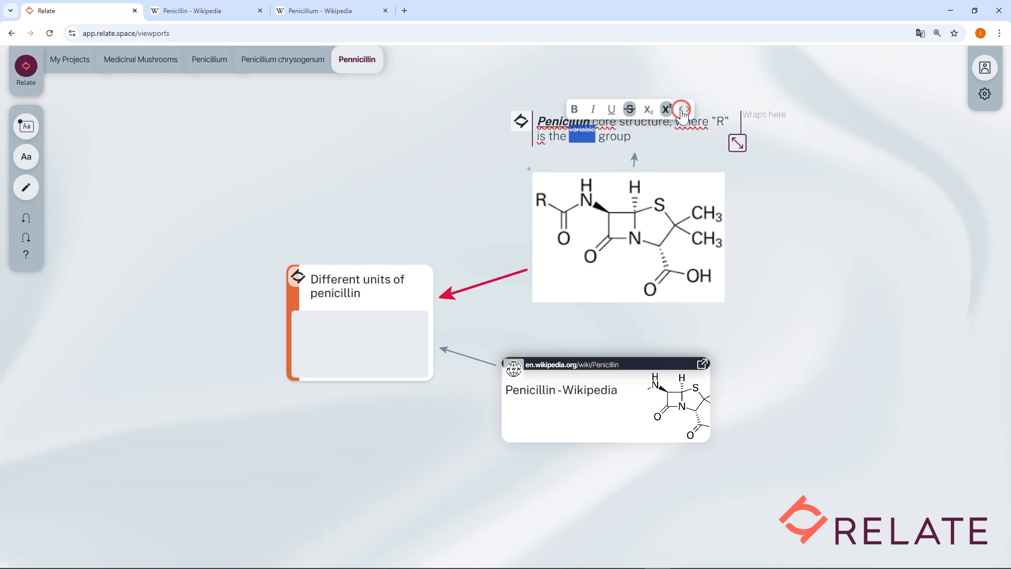
click(689, 146)
Step: Remove the superscript, code and strikethrough formatting from the word "variable" and finish editing the note
double_click(605, 136)
click(669, 113)
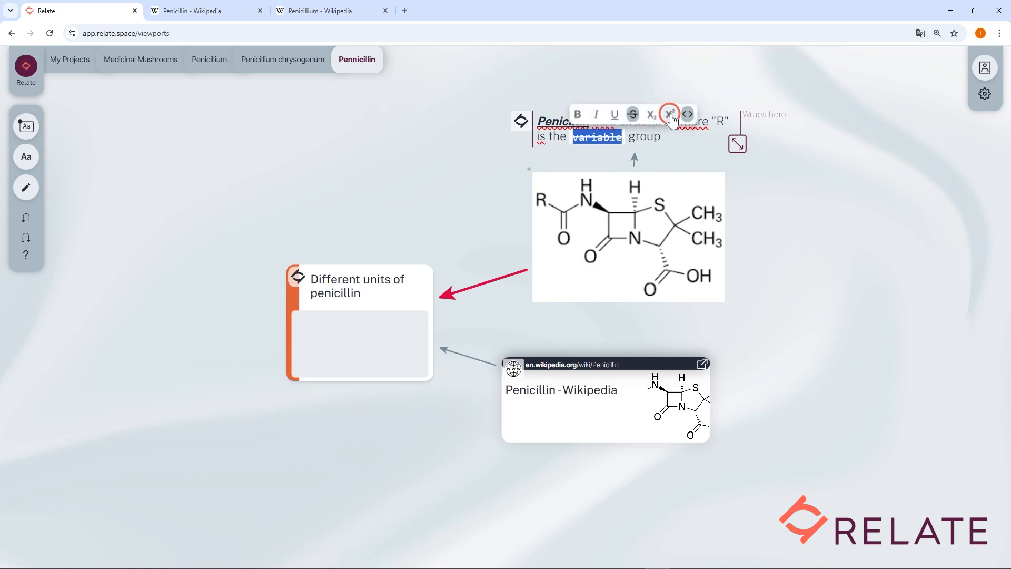
click(688, 113)
click(631, 113)
click(551, 121)
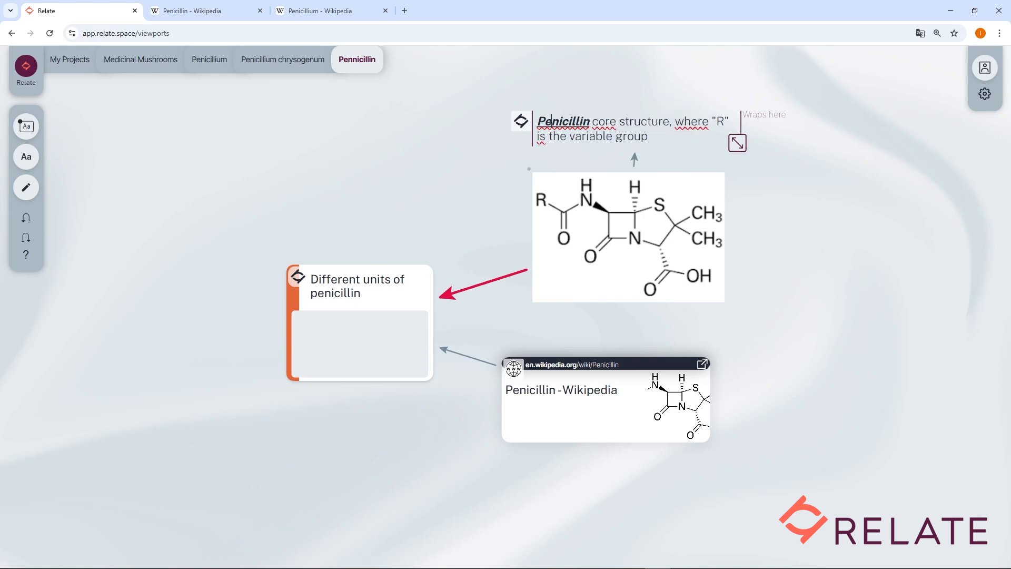
click(467, 182)
Step: Add a bulleted list with the items A and B below the title of the "Different units of penicillin" node
click(388, 295)
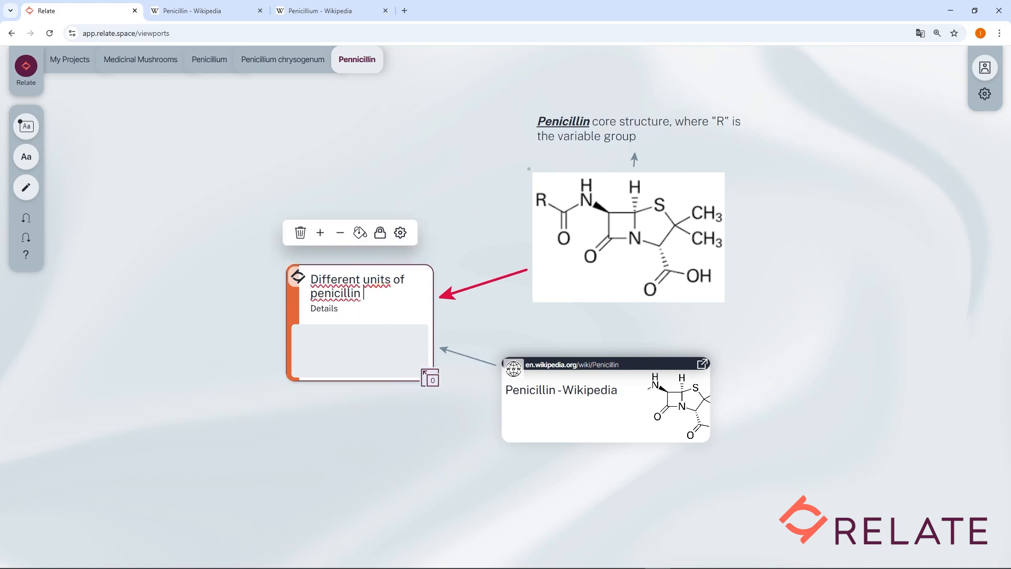
key(Return)
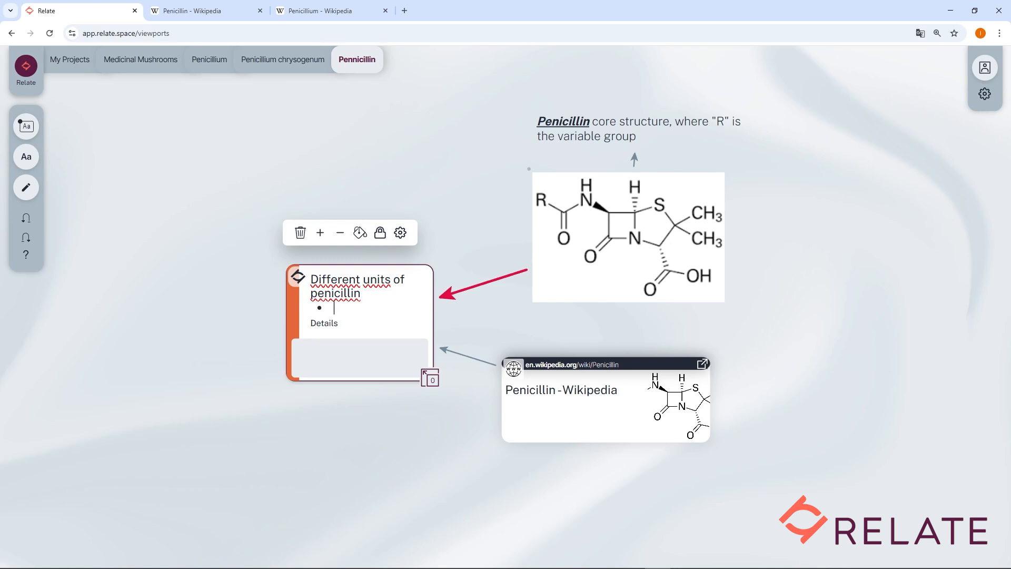
text(A)
key(Return)
text(B)
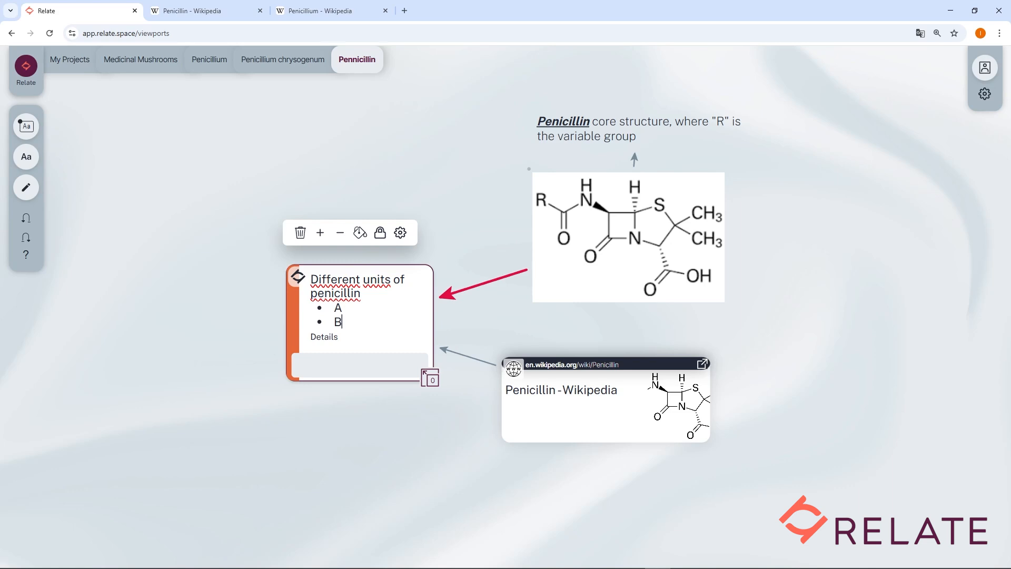
click(351, 456)
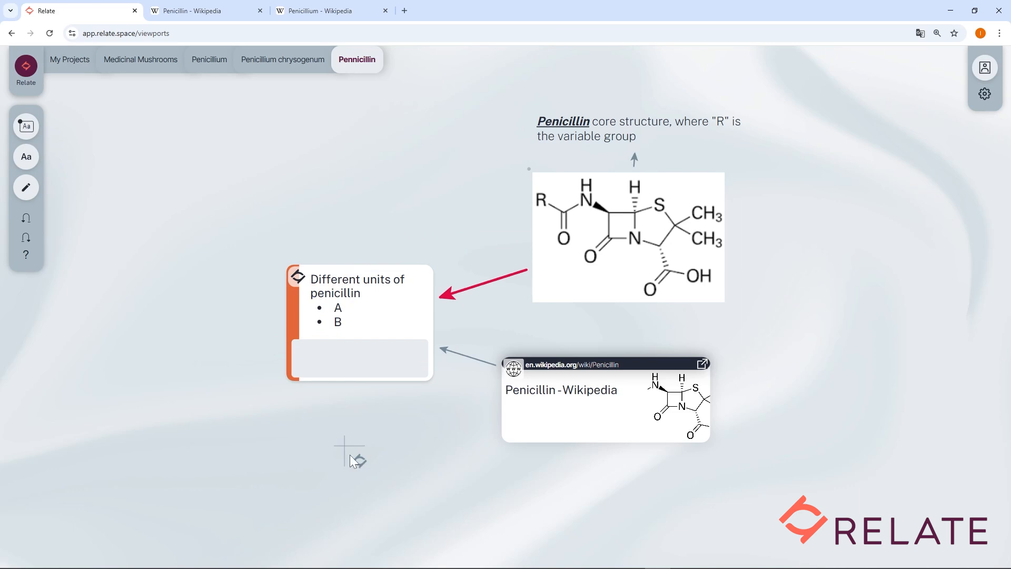
Step: Open the drawing tools and change the yellow pen style to purple with greater thickness and opacity
click(26, 188)
click(27, 190)
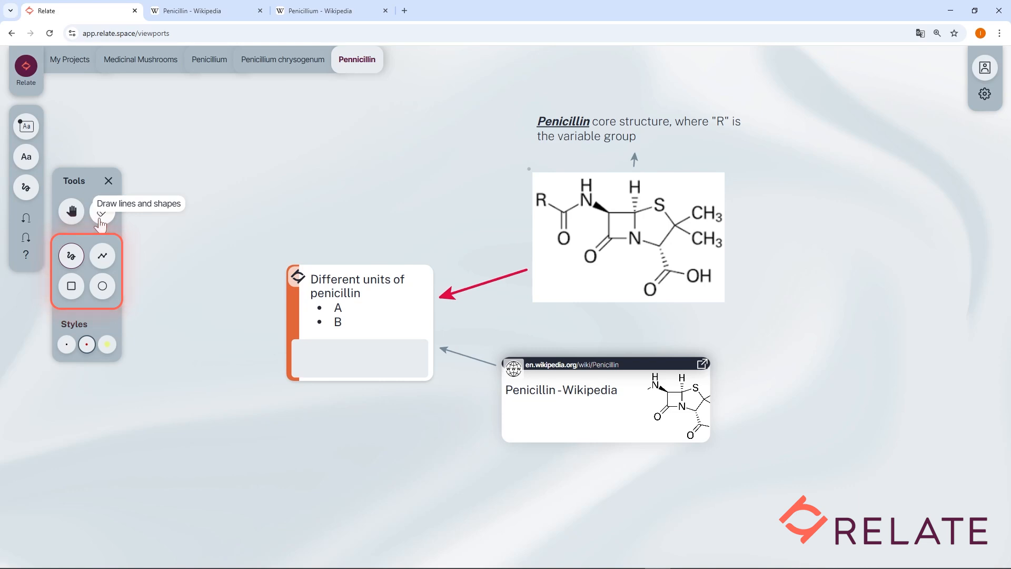
click(64, 266)
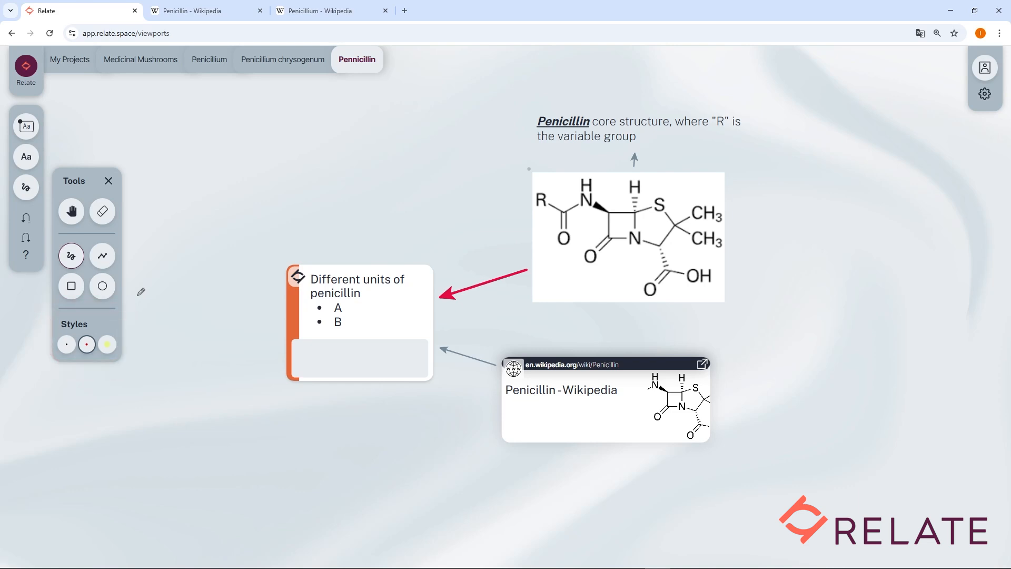
click(107, 345)
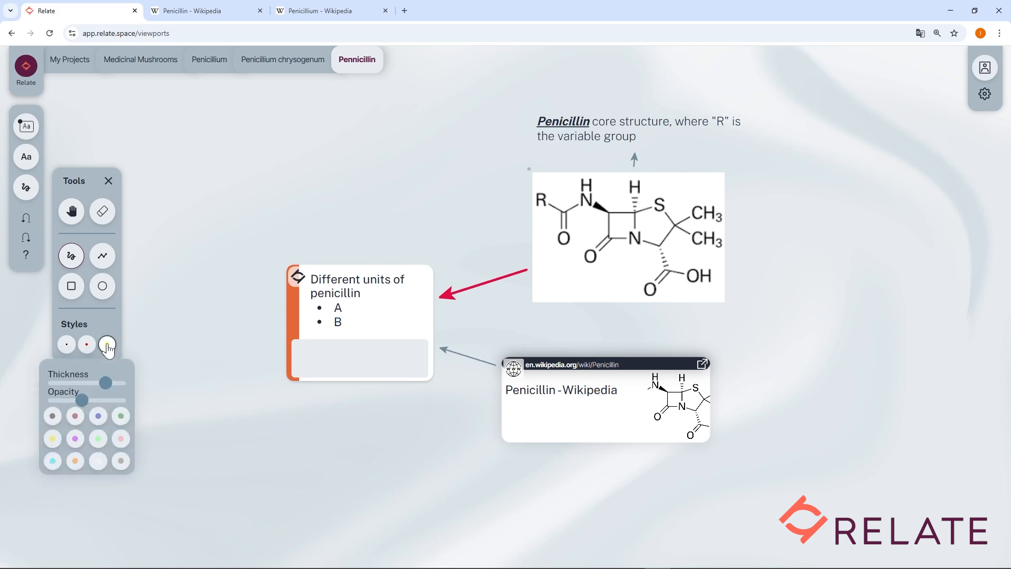
mouse_move(104, 381)
mouse_down()
mouse_move(90, 383)
mouse_move(110, 383)
mouse_move(117, 400)
mouse_move(62, 400)
mouse_move(97, 400)
mouse_up()
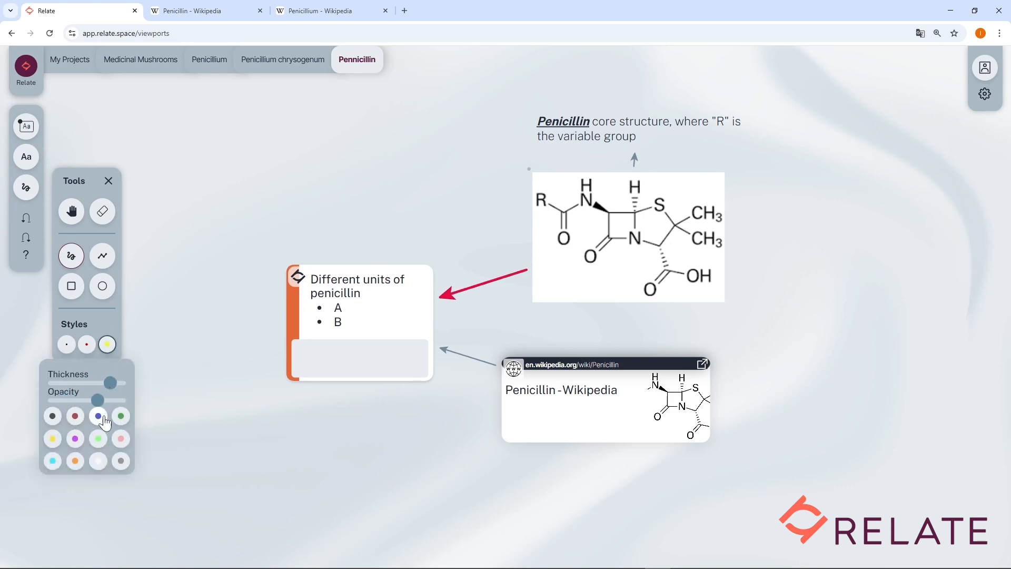
click(74, 440)
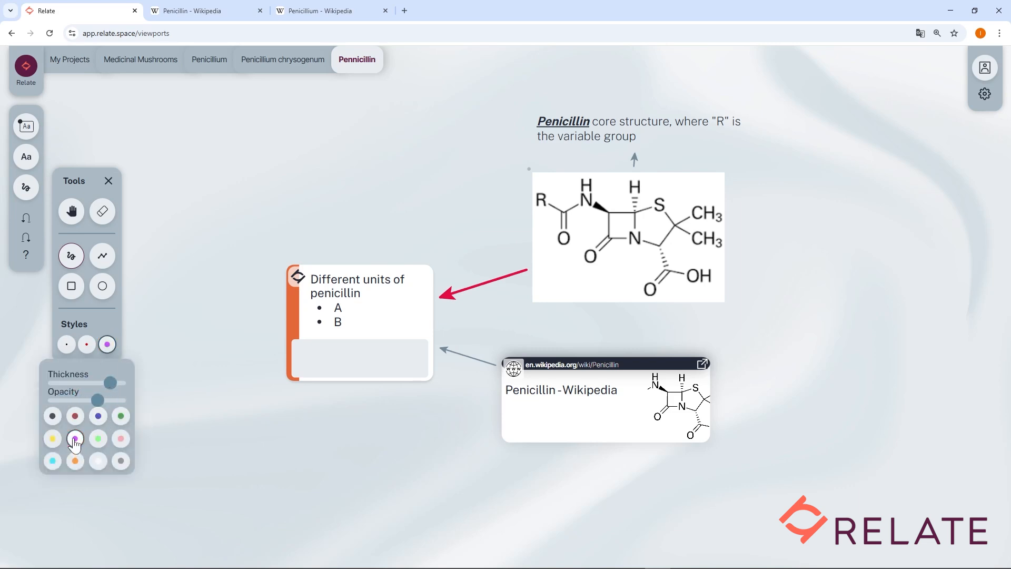
Step: Circle the R in the structure image freehand with the thin black style and draw an arrow from it to the caption's "R"
click(72, 258)
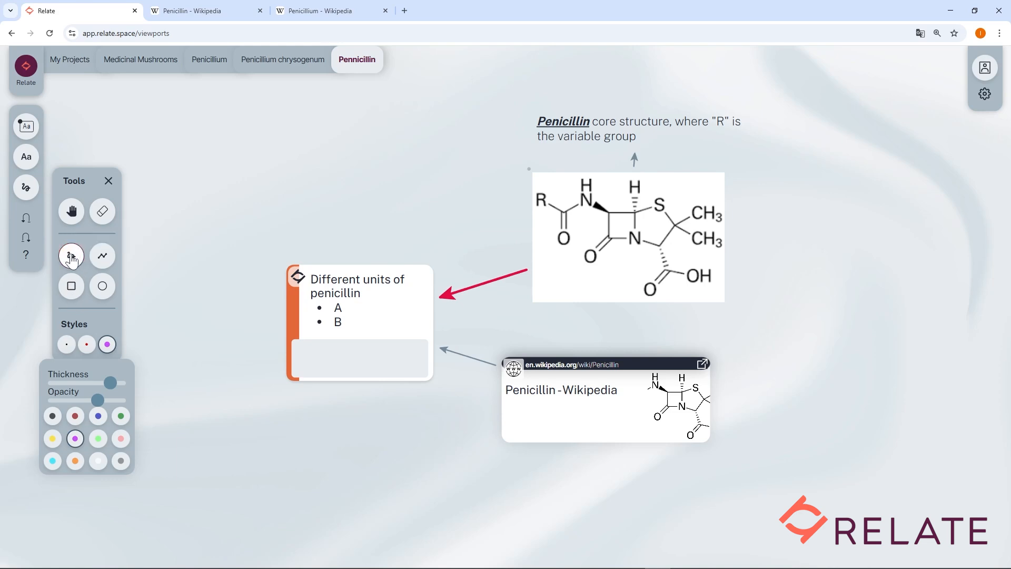
click(65, 345)
click(64, 353)
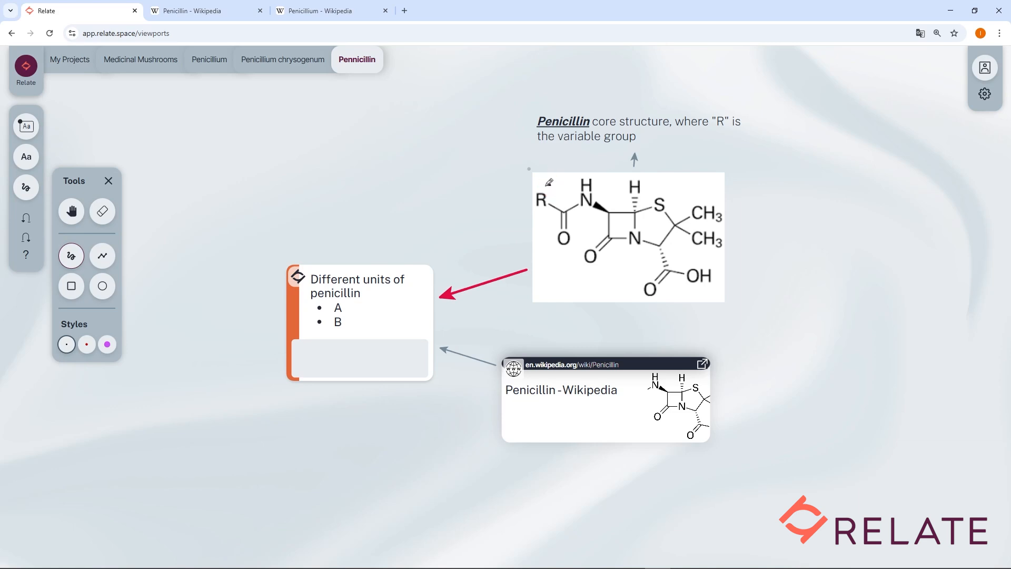
mouse_move(551, 183)
mouse_down()
mouse_move(553, 209)
mouse_move(550, 184)
mouse_move(694, 136)
mouse_move(692, 147)
mouse_up()
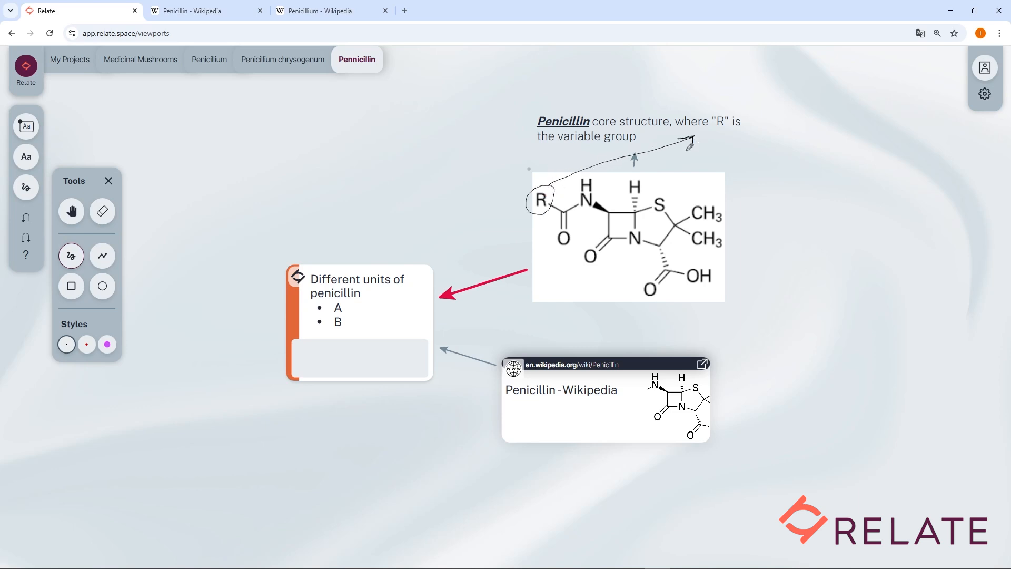
Step: Change the purple style to yellow with lower opacity and maximum thickness, and highlight the R in the structure image with a straight line
click(102, 256)
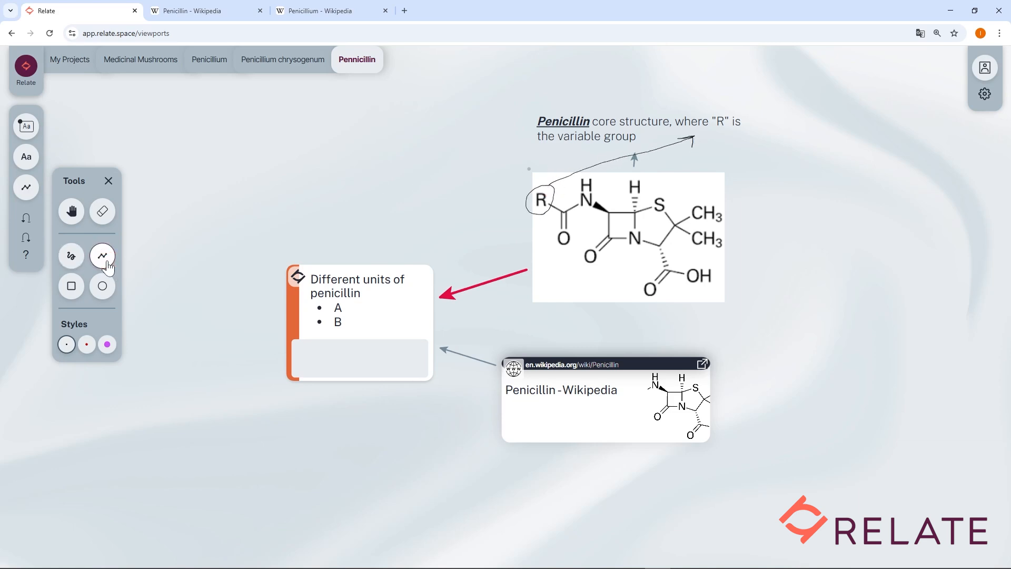
click(107, 345)
click(107, 345)
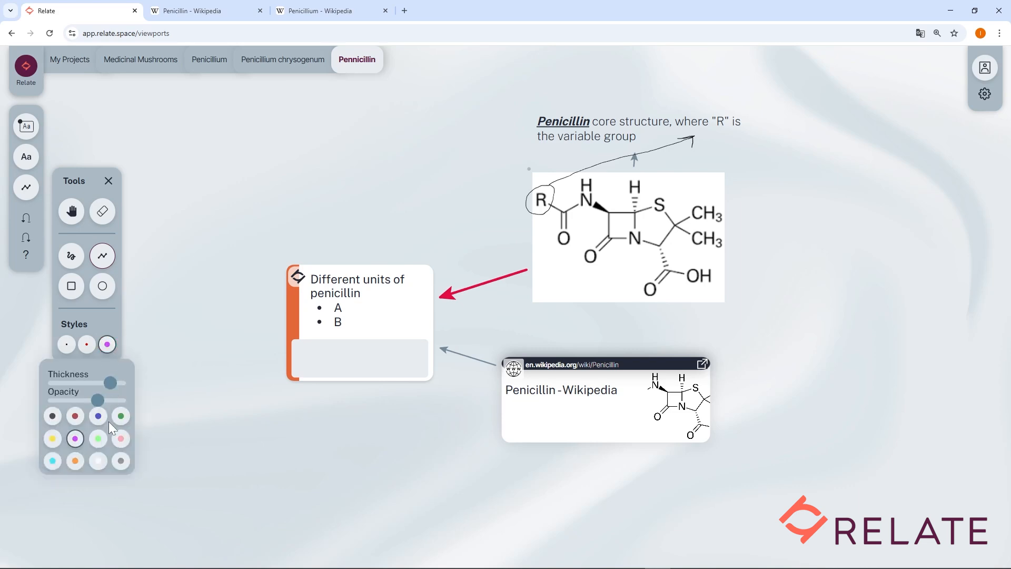
click(52, 439)
drag(97, 400, 120, 383)
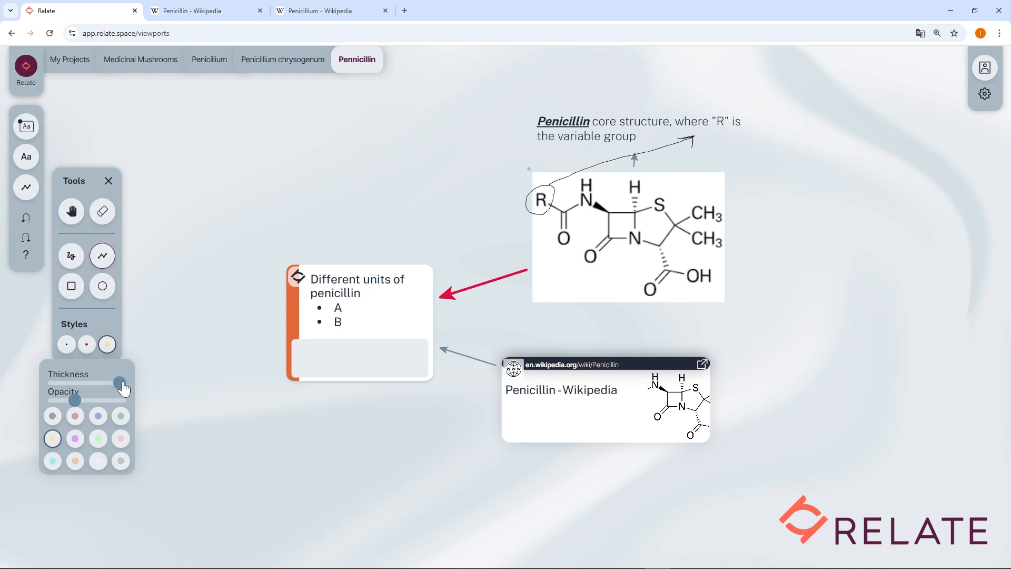
drag(533, 199, 559, 199)
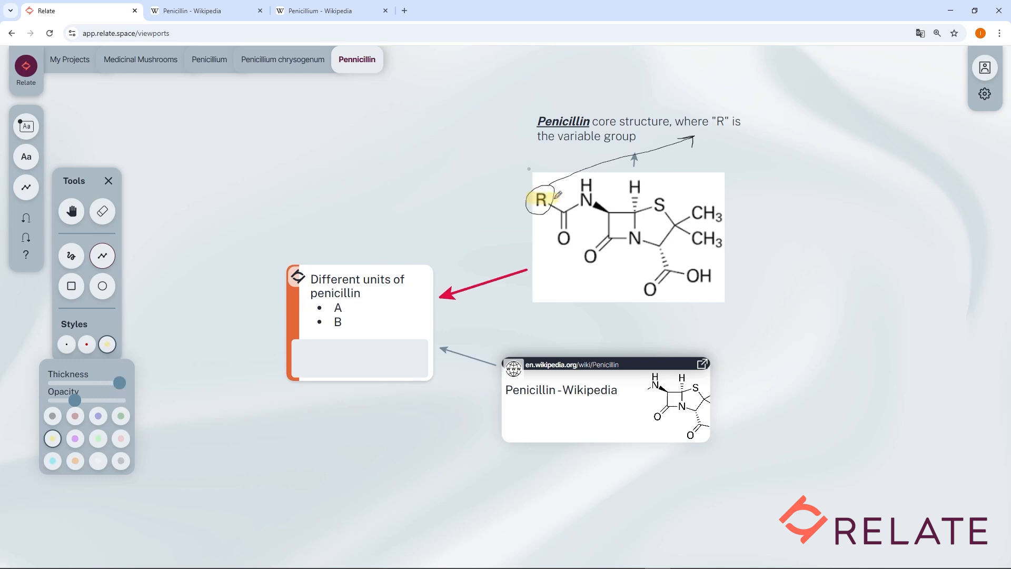
Step: Erase the freehand circle and arrow around the R, and delete the yellow highlight over it
click(104, 212)
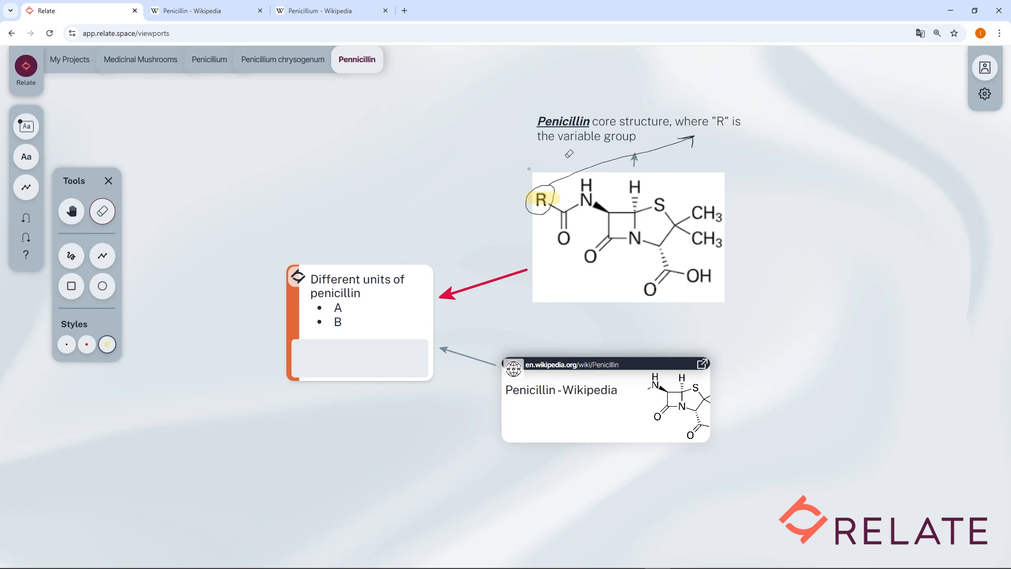
drag(565, 154, 613, 163)
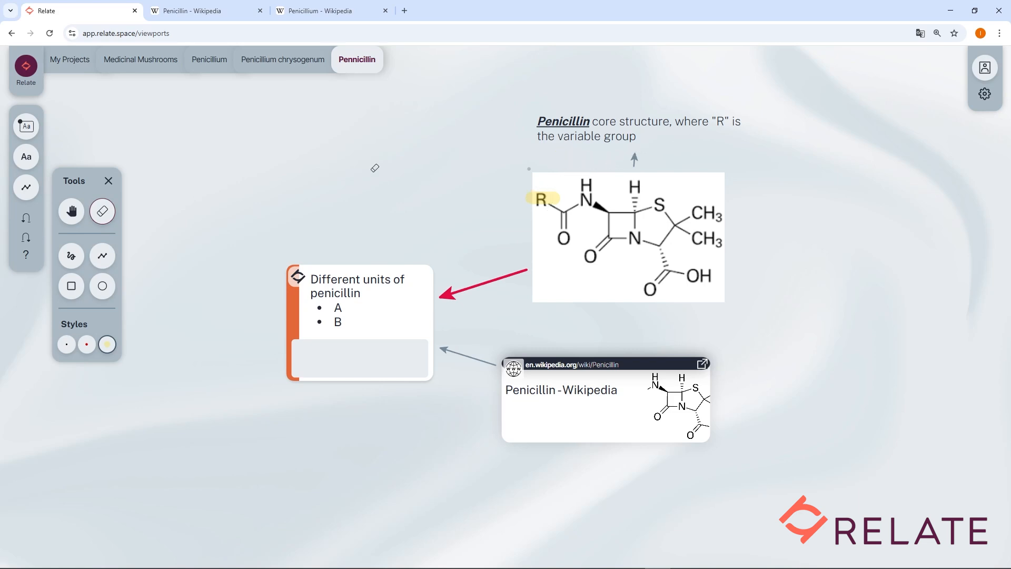
click(72, 215)
click(540, 200)
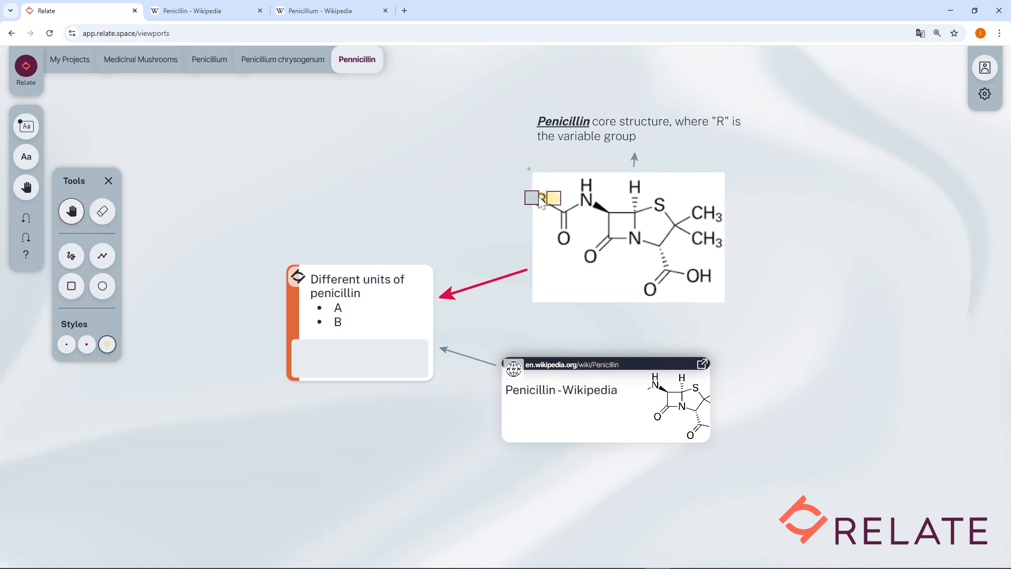
key(Delete)
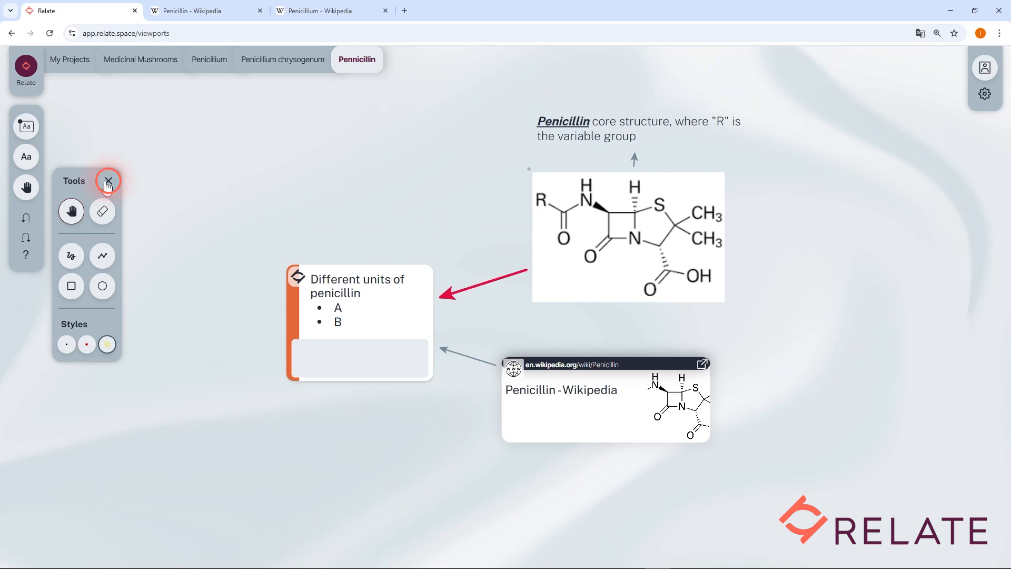
Step: Close the drawing tools and undo the removal of the circle, arrow and yellow highlight
click(27, 189)
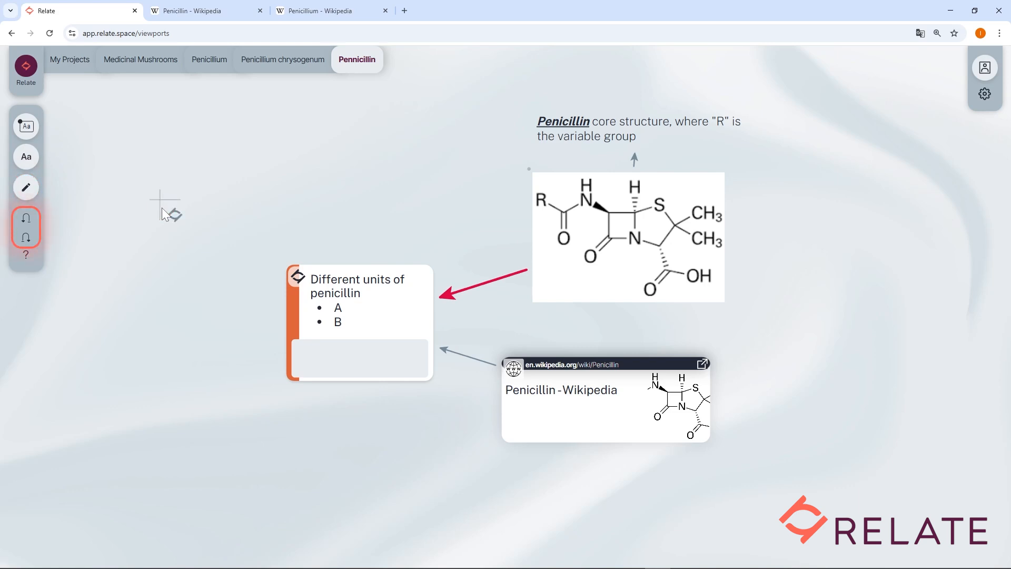
click(27, 225)
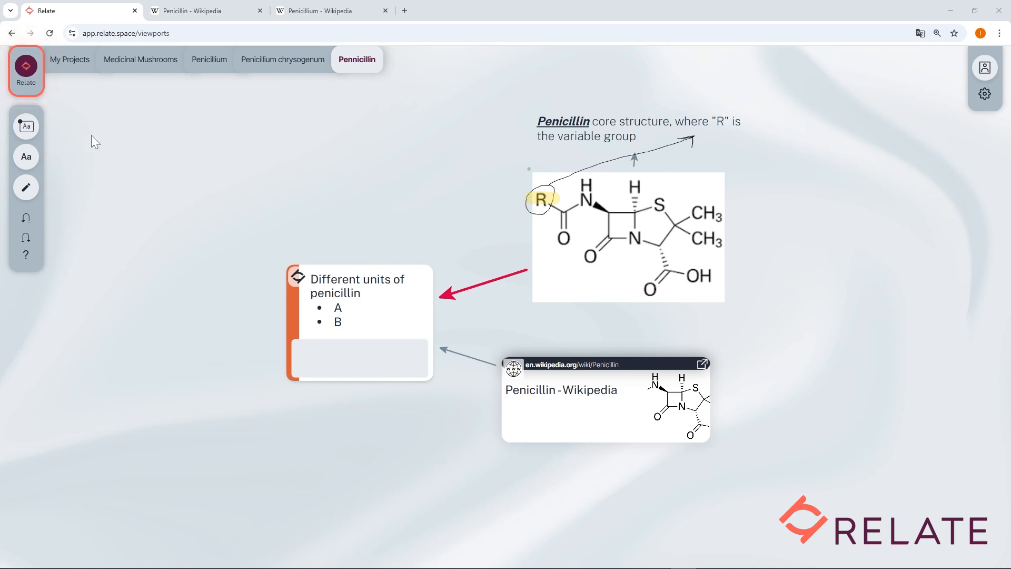
click(25, 84)
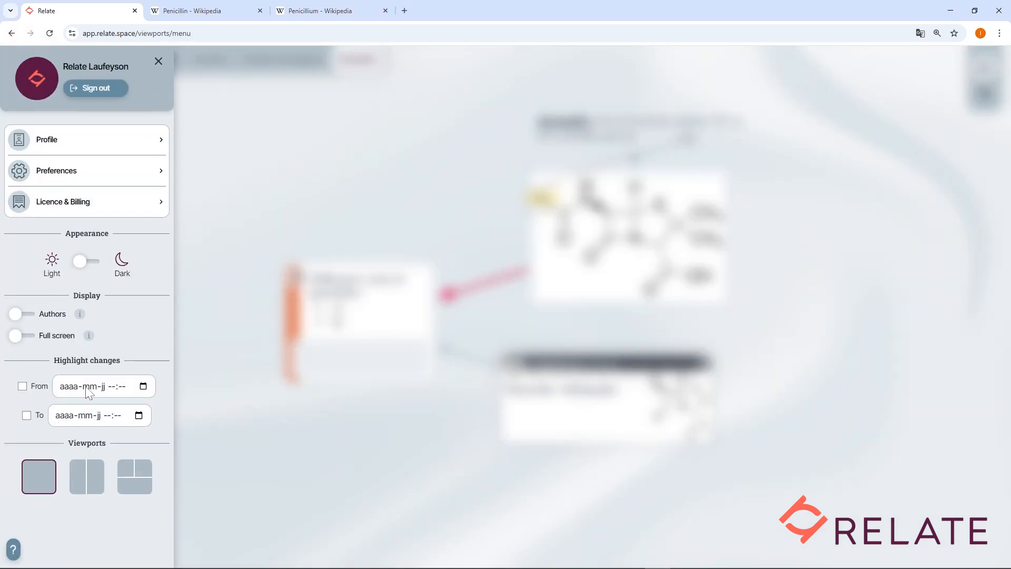
click(121, 387)
click(143, 388)
scroll(204, 458, up, 3)
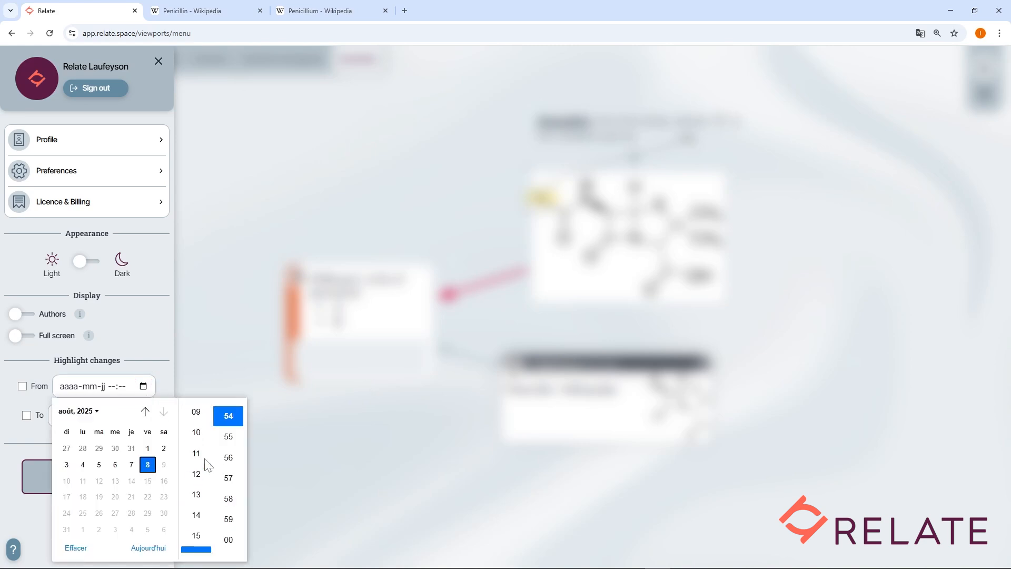
click(195, 517)
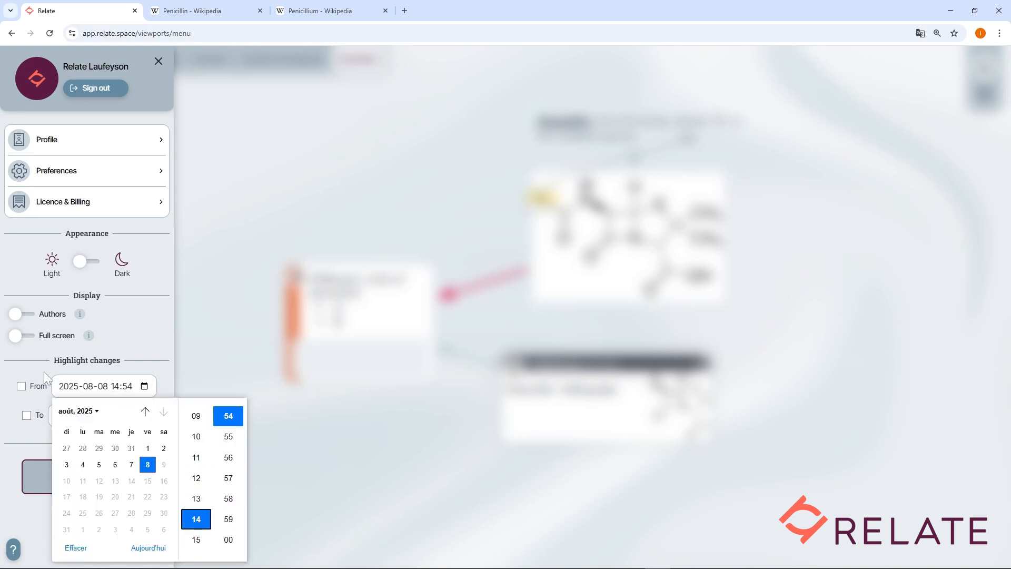
click(23, 386)
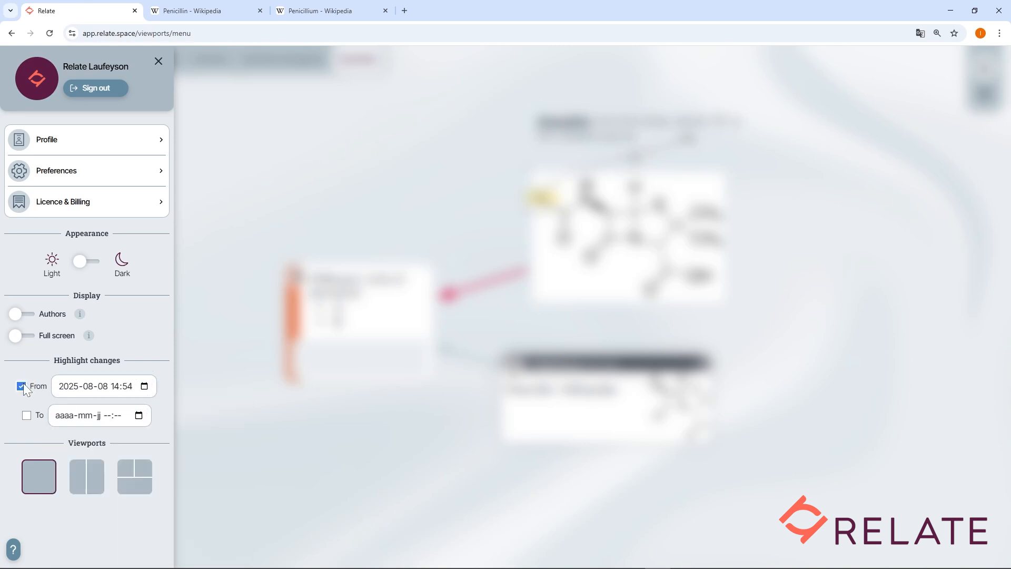
click(26, 416)
click(138, 416)
click(145, 390)
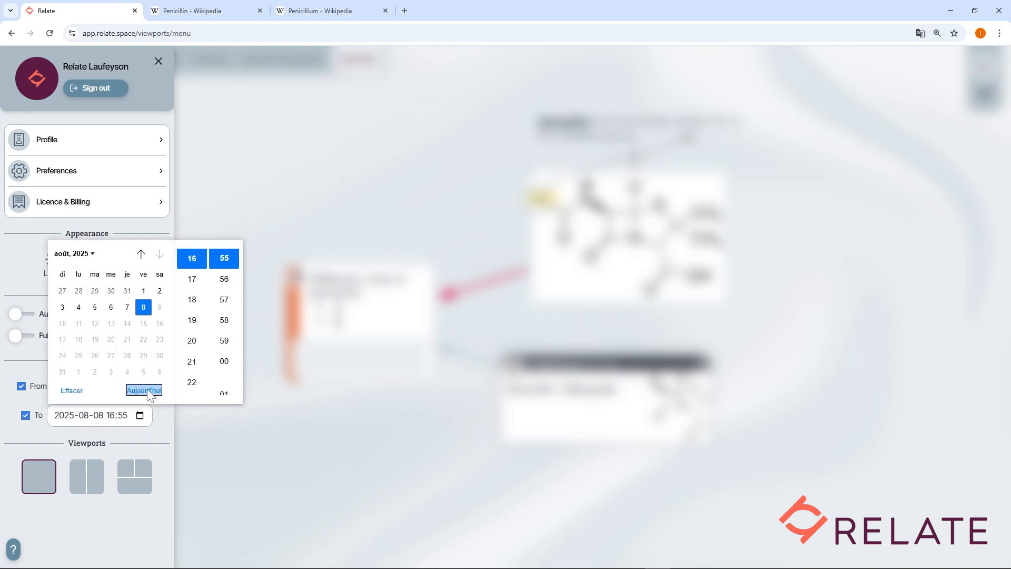
click(153, 424)
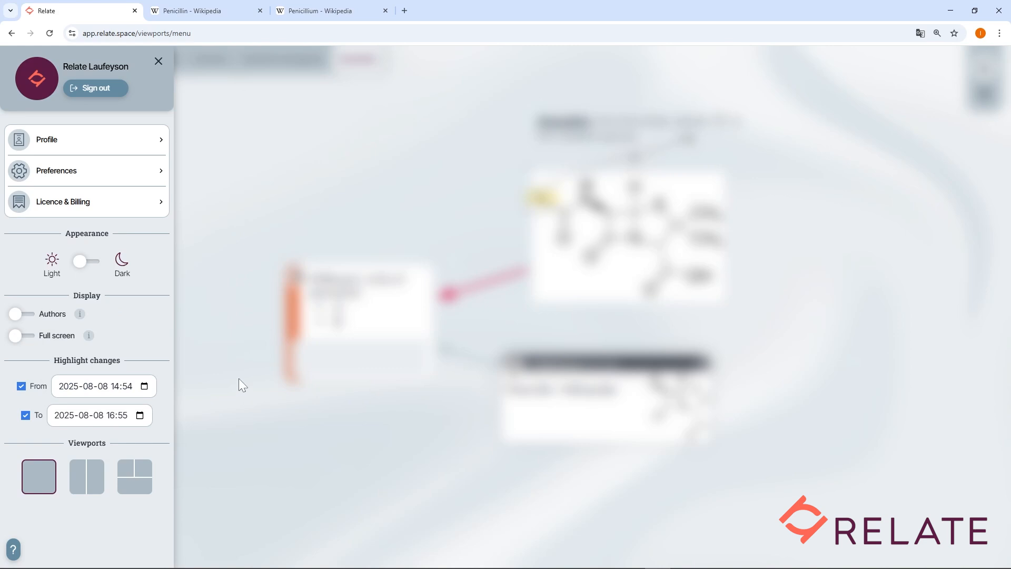
Step: Disable the start limit for highlighted changes, keeping only the end limit, and return to the project canvas
click(20, 385)
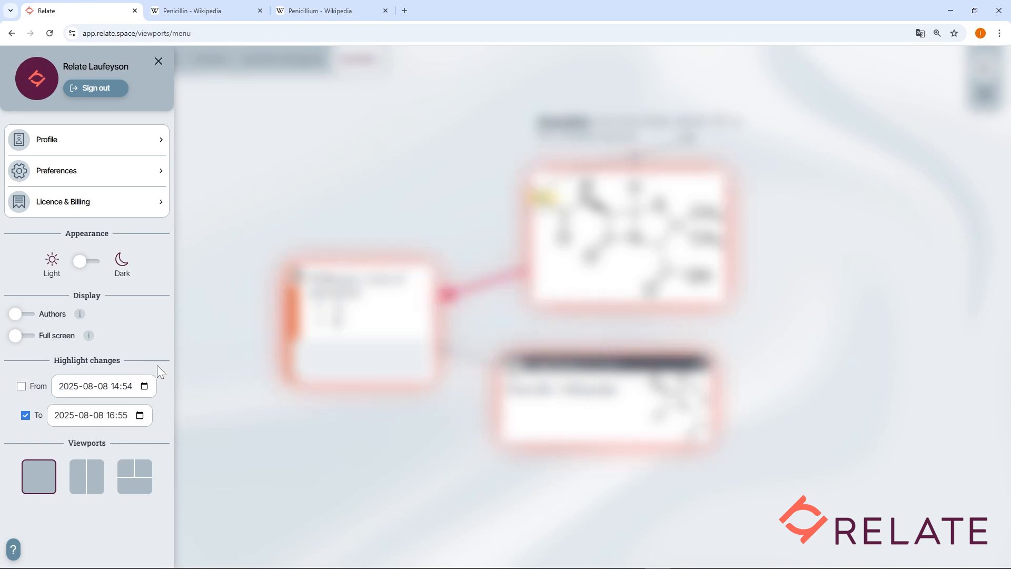
click(158, 61)
click(238, 206)
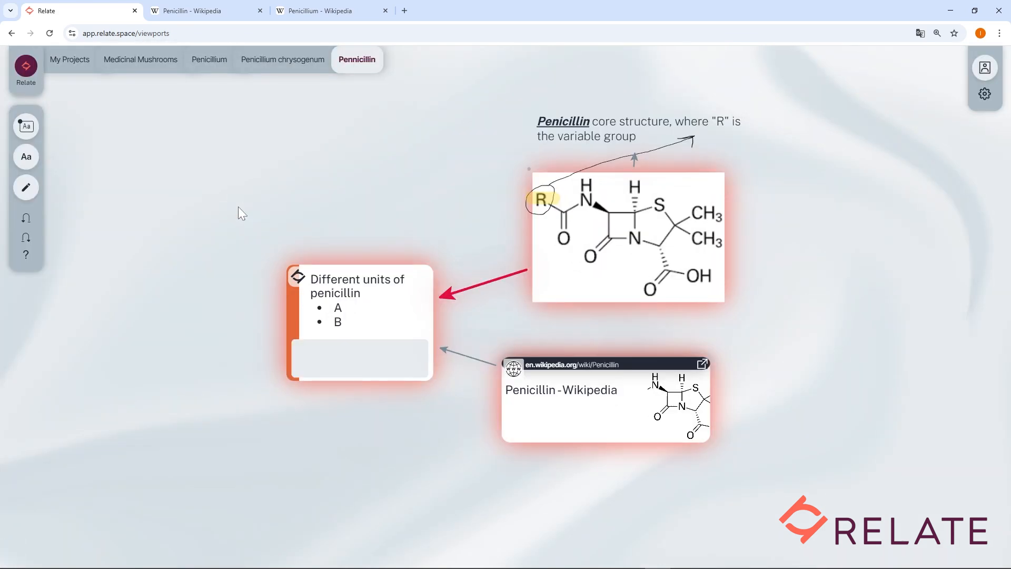